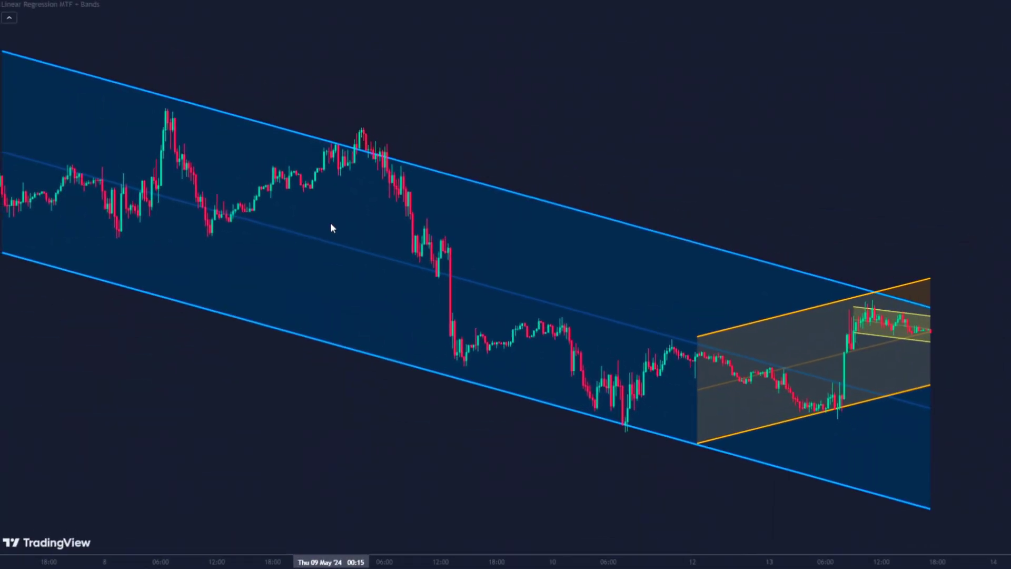
pyautogui.moveTo(352, 123)
pyautogui.mouseDown()
pyautogui.moveTo(343, 136)
pyautogui.moveTo(346, 117)
pyautogui.mouseUp()
pyautogui.moveTo(666, 454)
pyautogui.mouseDown()
pyautogui.moveTo(624, 472)
pyautogui.moveTo(690, 494)
pyautogui.mouseUp()
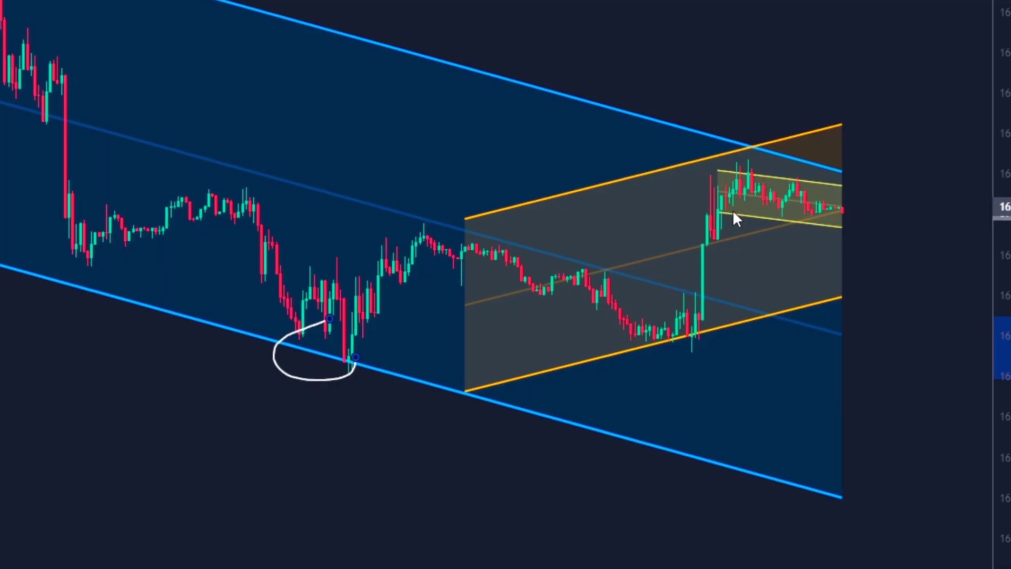
pyautogui.moveTo(852, 168)
pyautogui.mouseDown()
pyautogui.moveTo(693, 212)
pyautogui.moveTo(891, 179)
pyautogui.mouseUp()
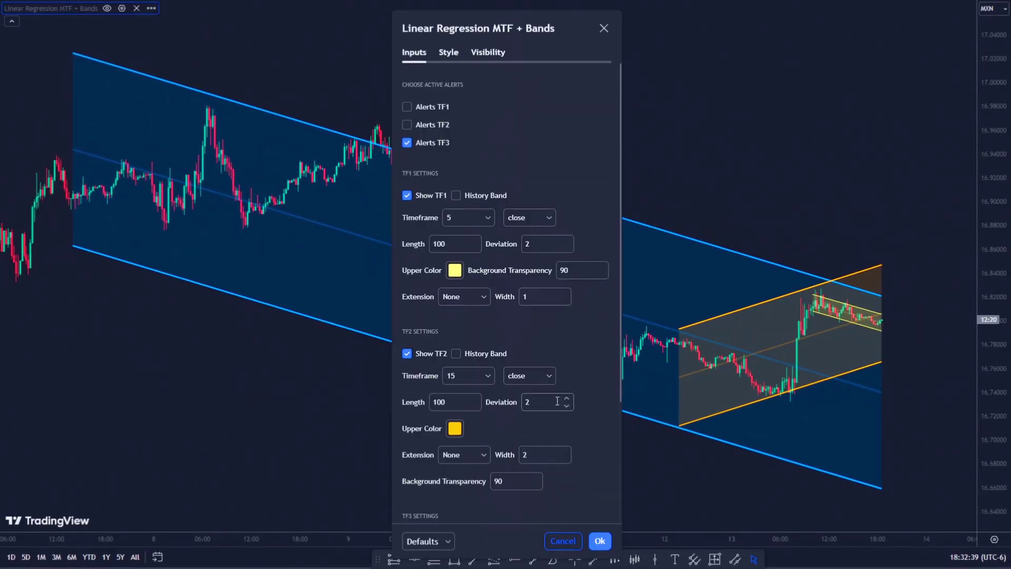
# Turn on the History Band for TF3 and examine how the band follows the earlier price action
pyautogui.scroll(-4, 580, 368)
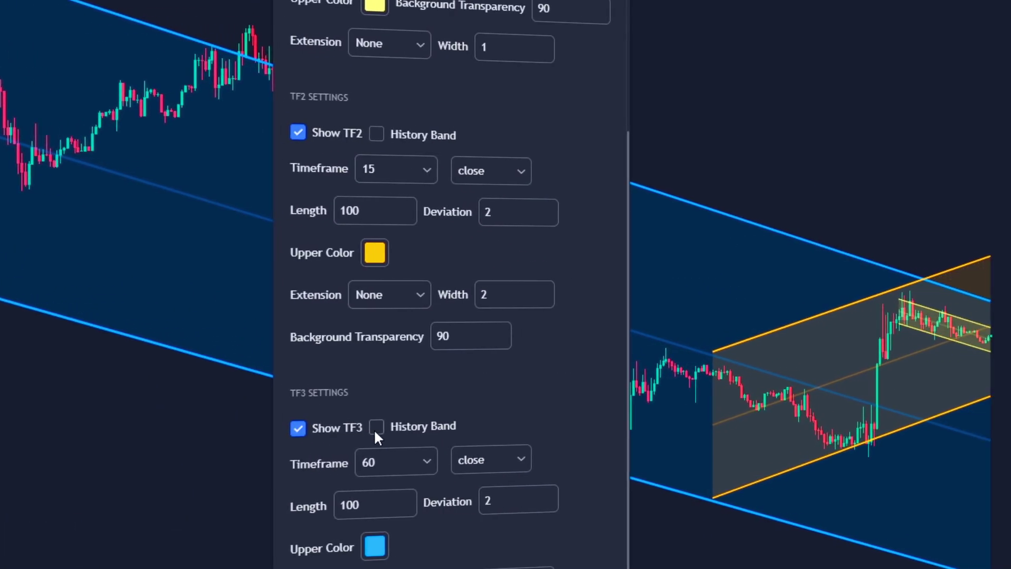
pyautogui.click(459, 376)
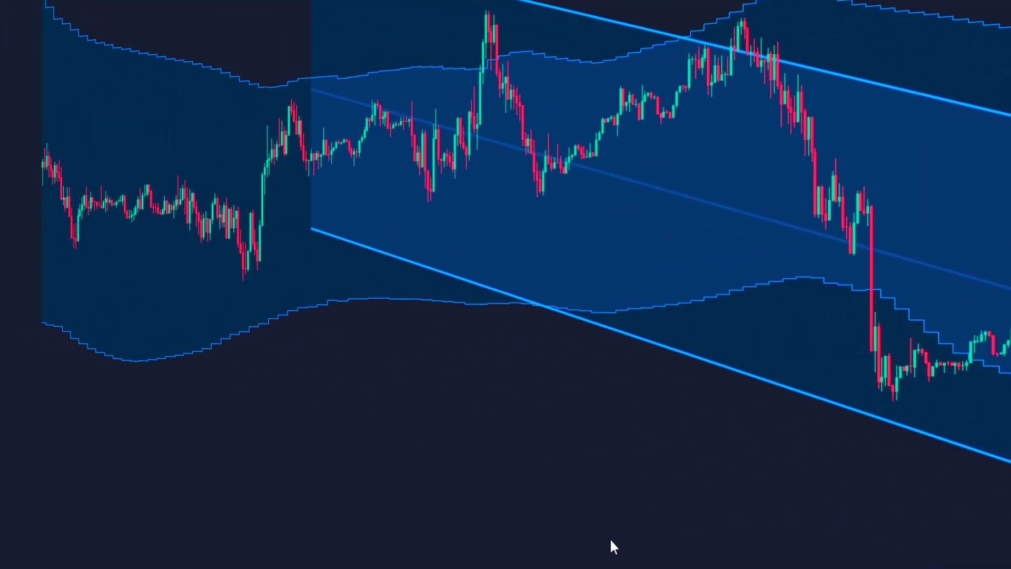
pyautogui.moveTo(596, 559); pyautogui.dragTo(948, 506)
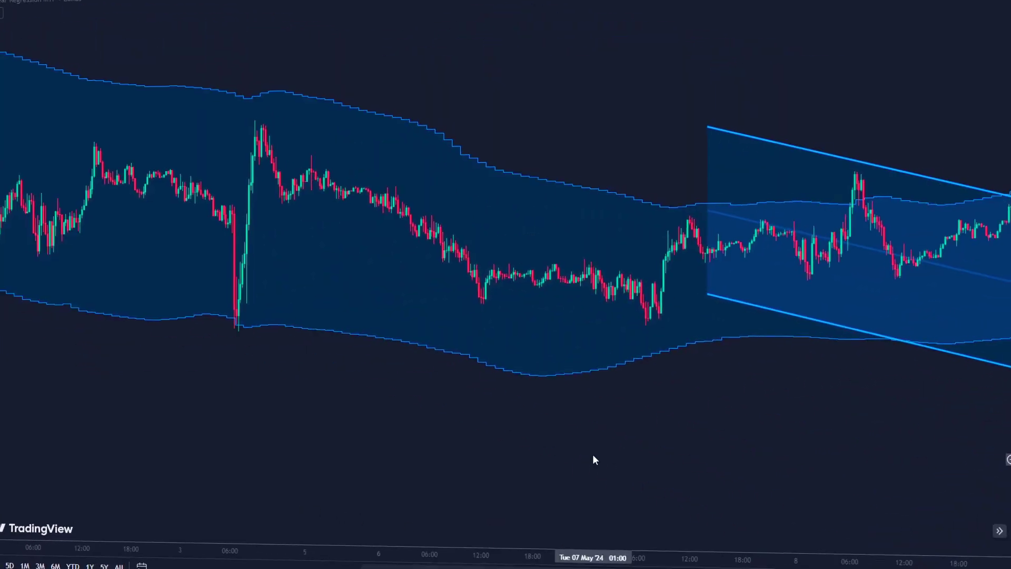
pyautogui.moveTo(593, 454); pyautogui.dragTo(718, 449)
pyautogui.moveTo(814, 448); pyautogui.dragTo(464, 440)
pyautogui.moveTo(632, 440); pyautogui.dragTo(355, 433)
pyautogui.moveTo(648, 443); pyautogui.dragTo(446, 436)
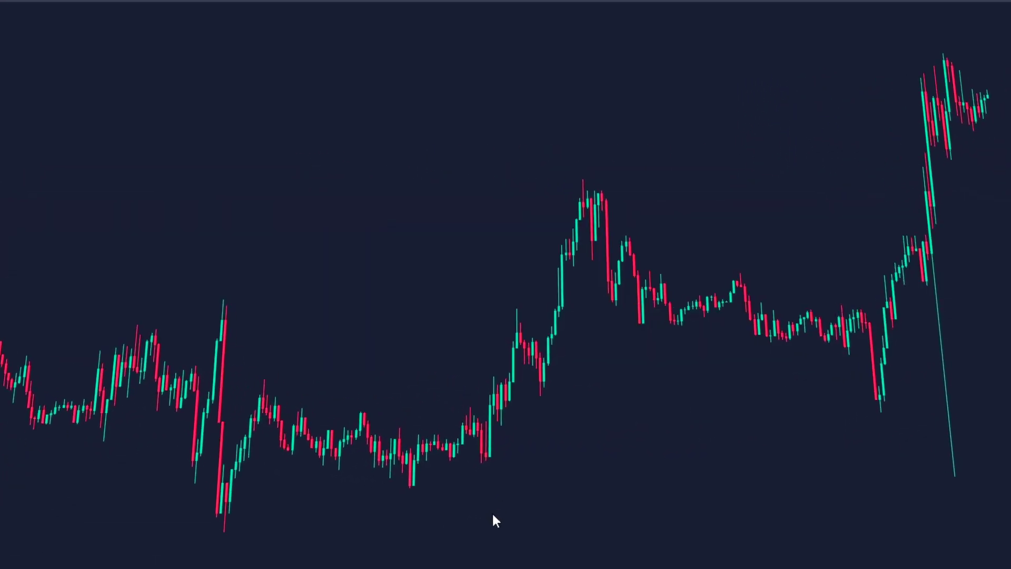
# Open the Linear Regression MTF + Bands input settings and turn off the History Band for TF1 and TF2
pyautogui.click(279, 2)
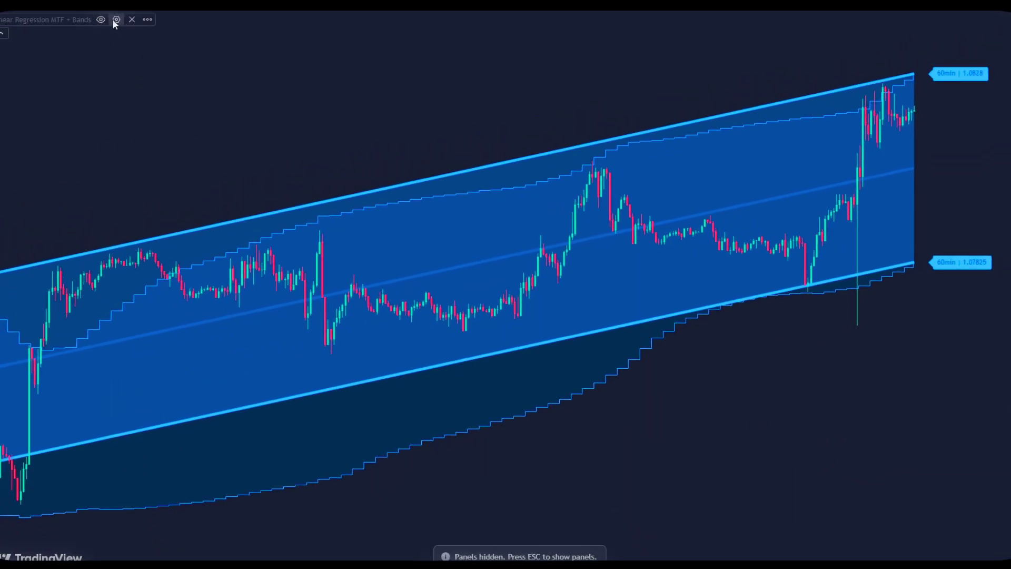
pyautogui.click(115, 21)
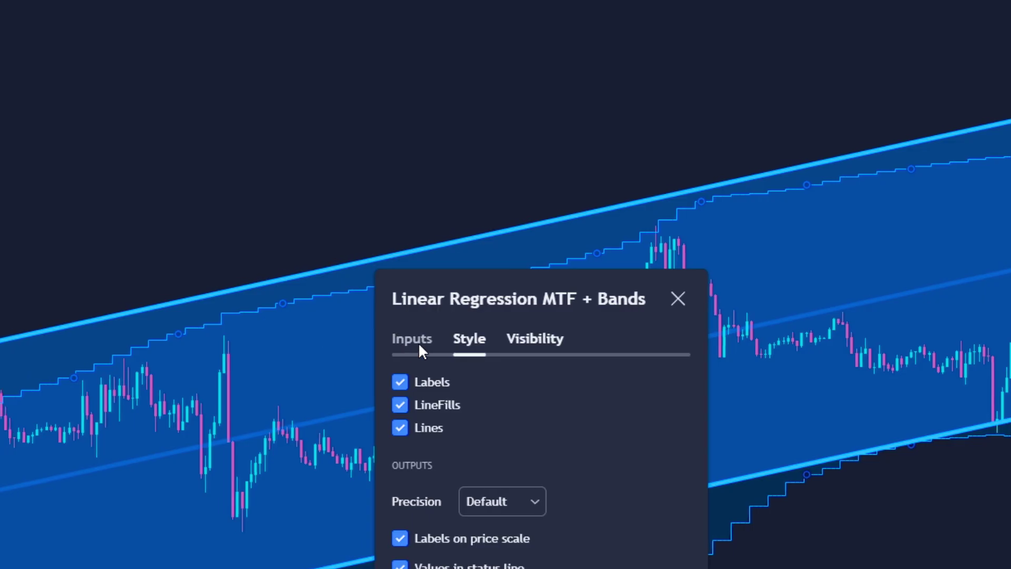
pyautogui.click(400, 339)
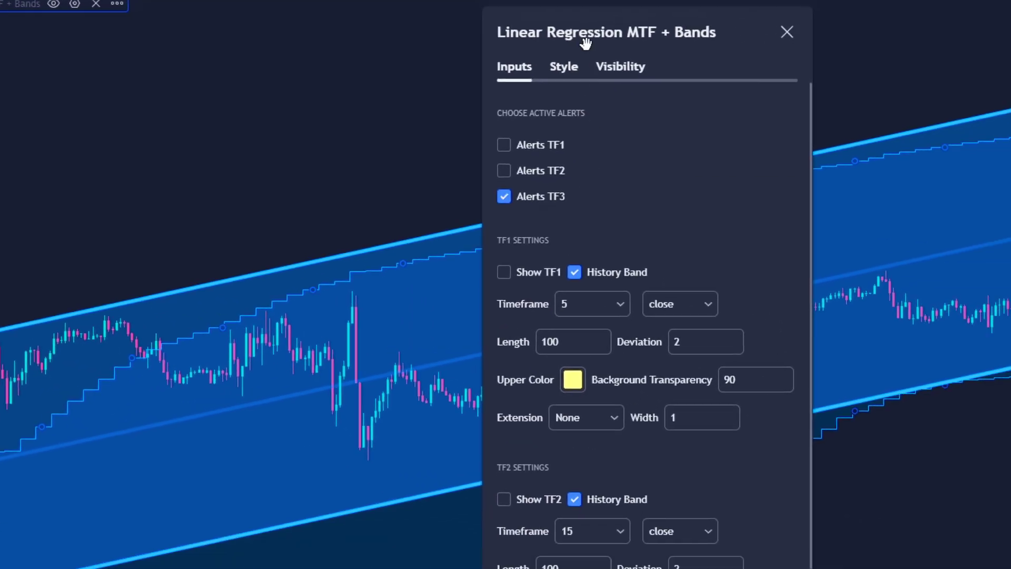
pyautogui.moveTo(585, 42); pyautogui.dragTo(191, 17)
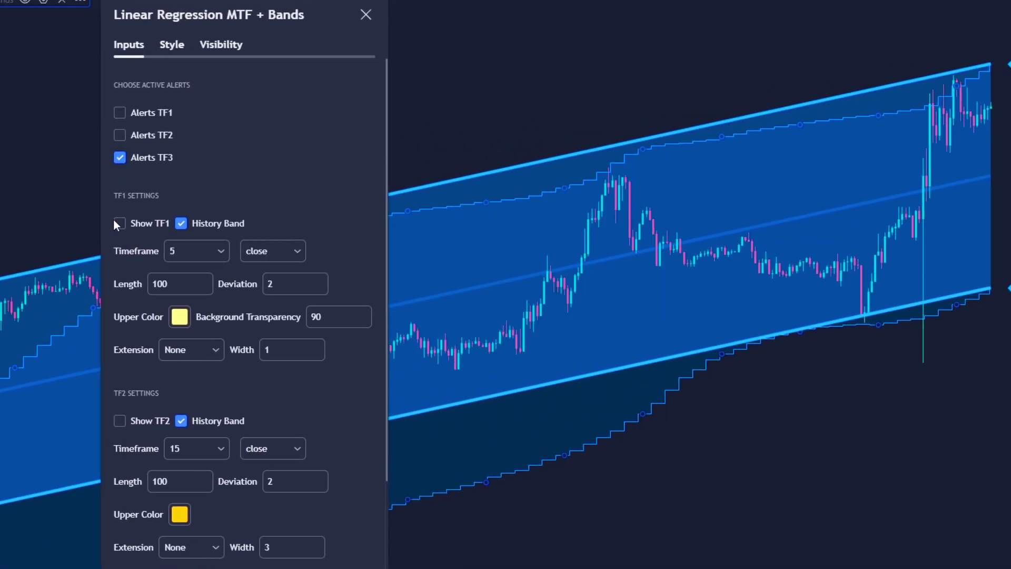
pyautogui.click(181, 223)
pyautogui.scroll(-4, 207, 324)
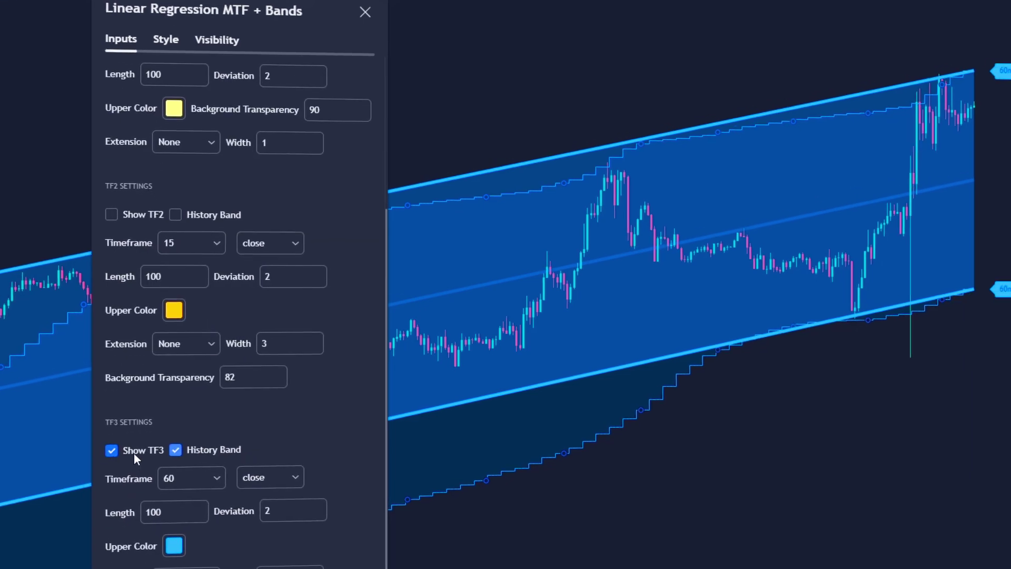
# Switch the TF3 channel and its History Band on and off in turn, leaving only the channel enabled
pyautogui.click(120, 447)
pyautogui.click(121, 447)
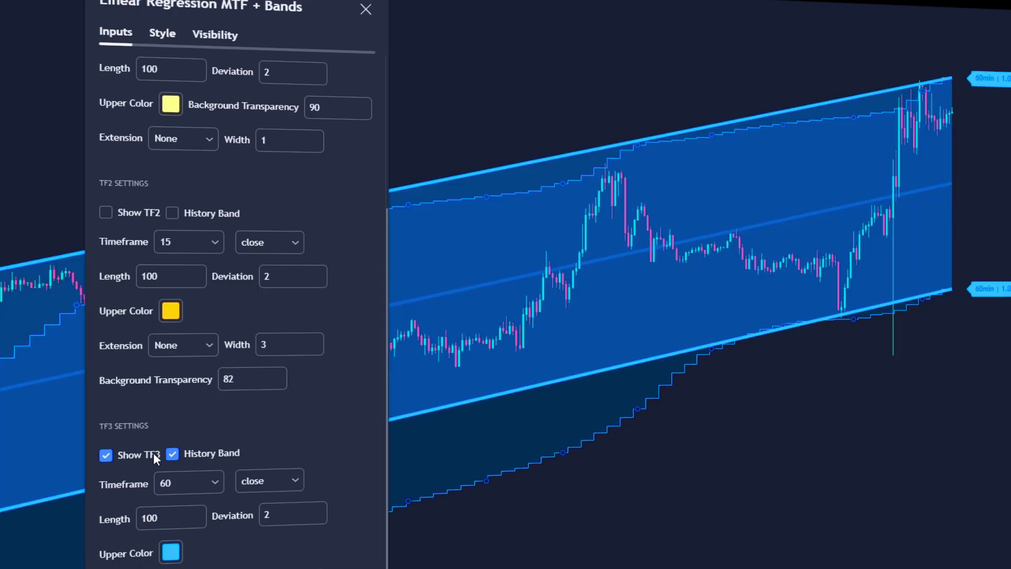
pyautogui.click(108, 456)
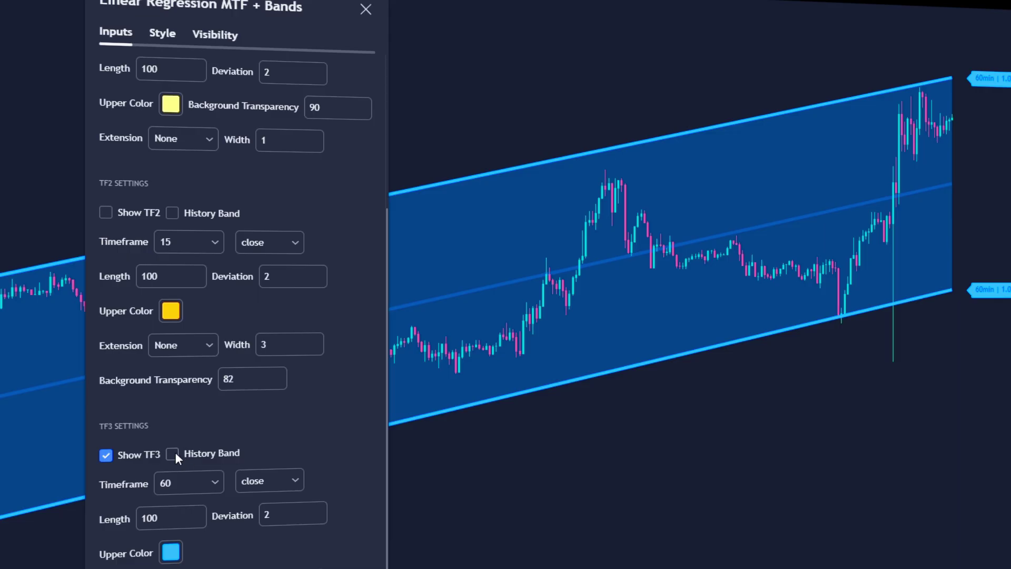
pyautogui.click(173, 454)
pyautogui.click(106, 456)
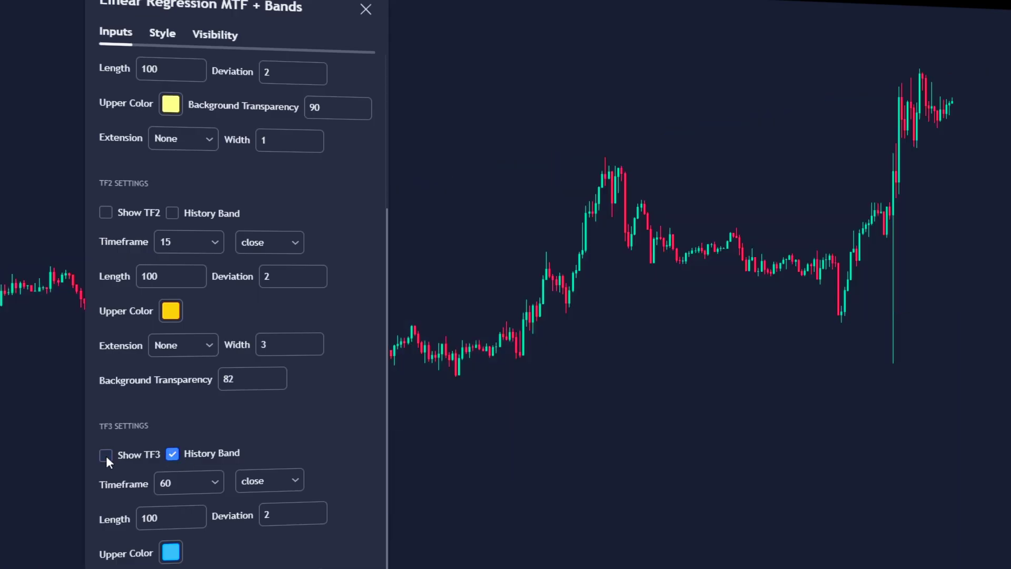
pyautogui.click(106, 456)
pyautogui.click(172, 453)
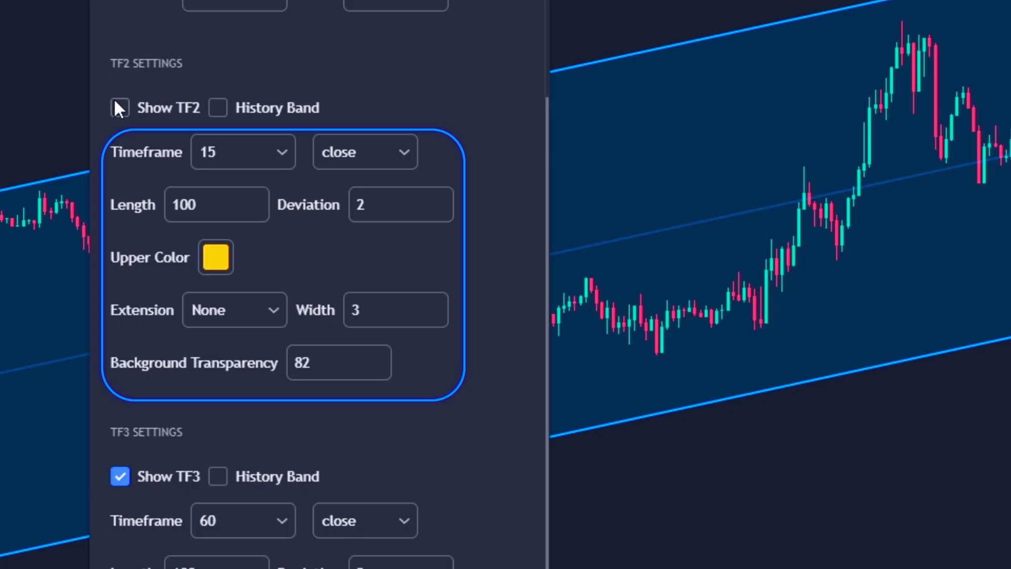
# Show the TF2 channel and reduce its line width to 1
pyautogui.click(433, 317)
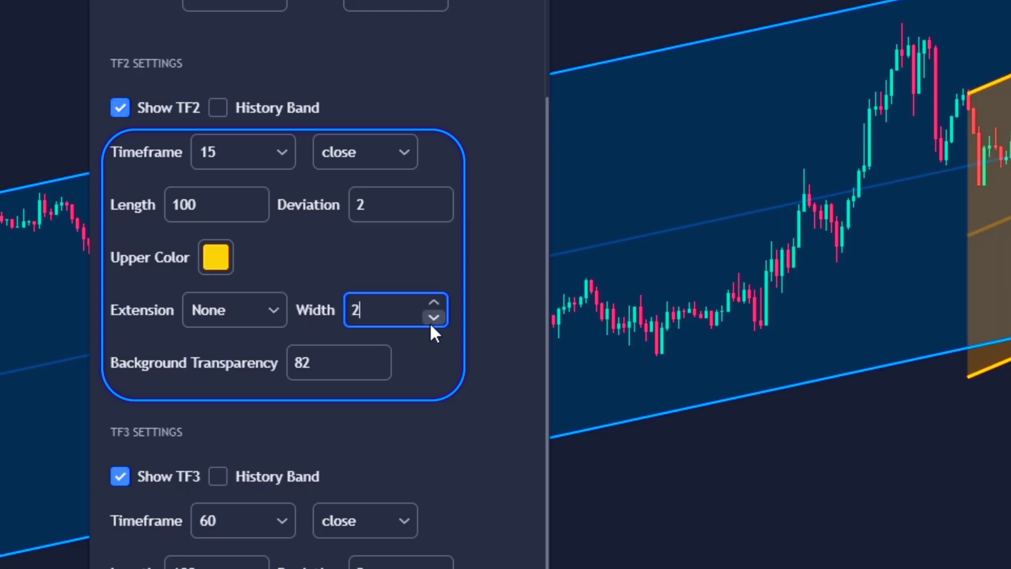
pyautogui.click(433, 317)
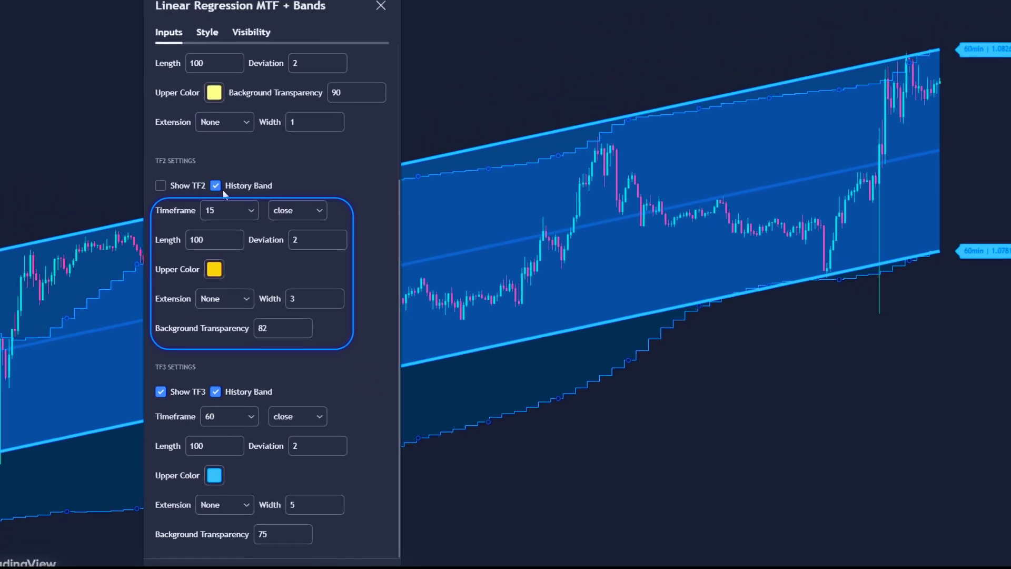
# Compare the TF3 linear regression channel with its History Band by enabling and disabling each one separately
pyautogui.click(175, 141)
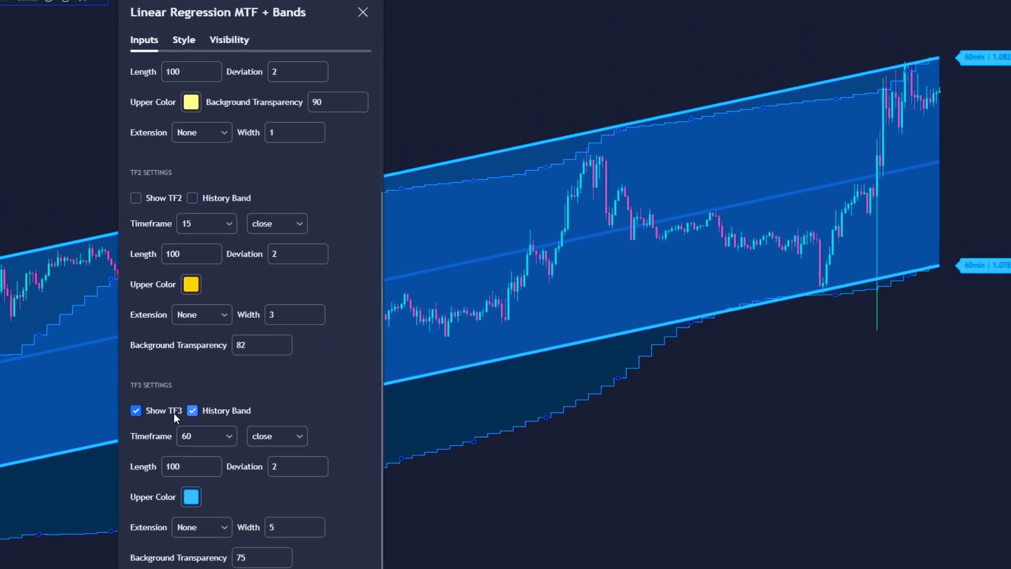
pyautogui.click(95, 439)
pyautogui.click(115, 428)
pyautogui.click(114, 427)
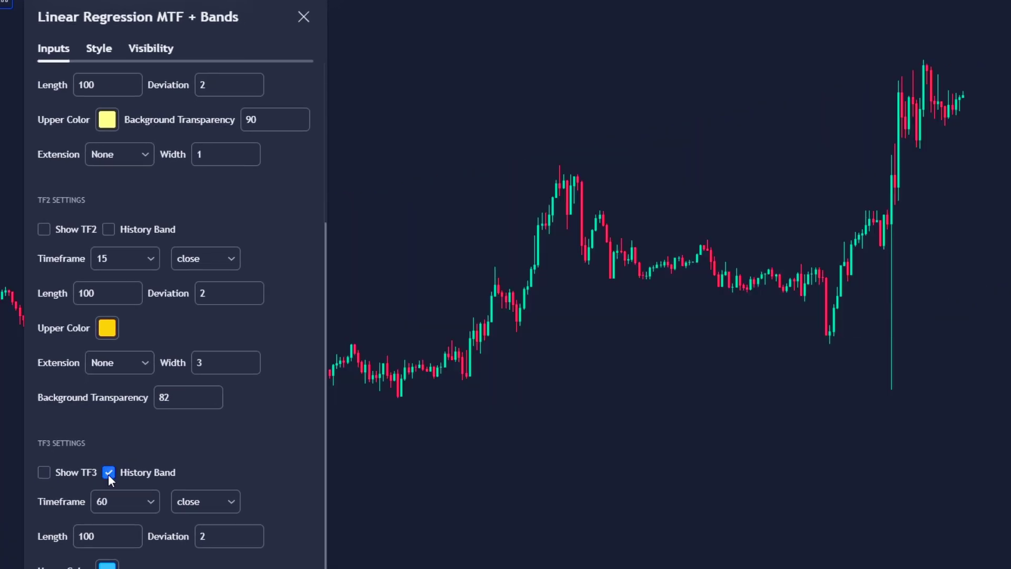
pyautogui.click(172, 427)
pyautogui.click(113, 429)
pyautogui.click(87, 486)
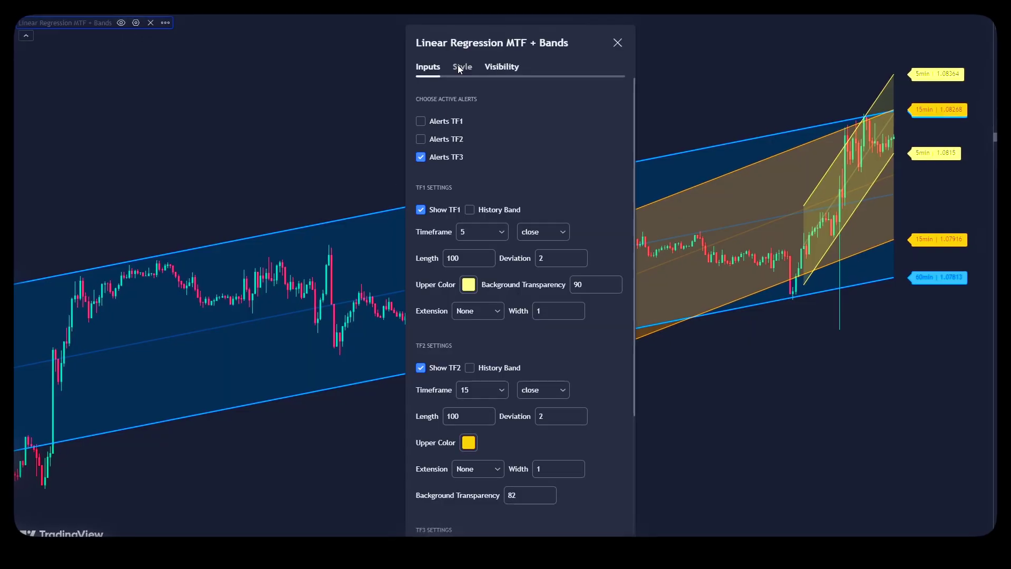
# Open the indicator's style settings and hide its Labels on the chart
pyautogui.click(458, 65)
pyautogui.moveTo(65, 57); pyautogui.dragTo(181, 167)
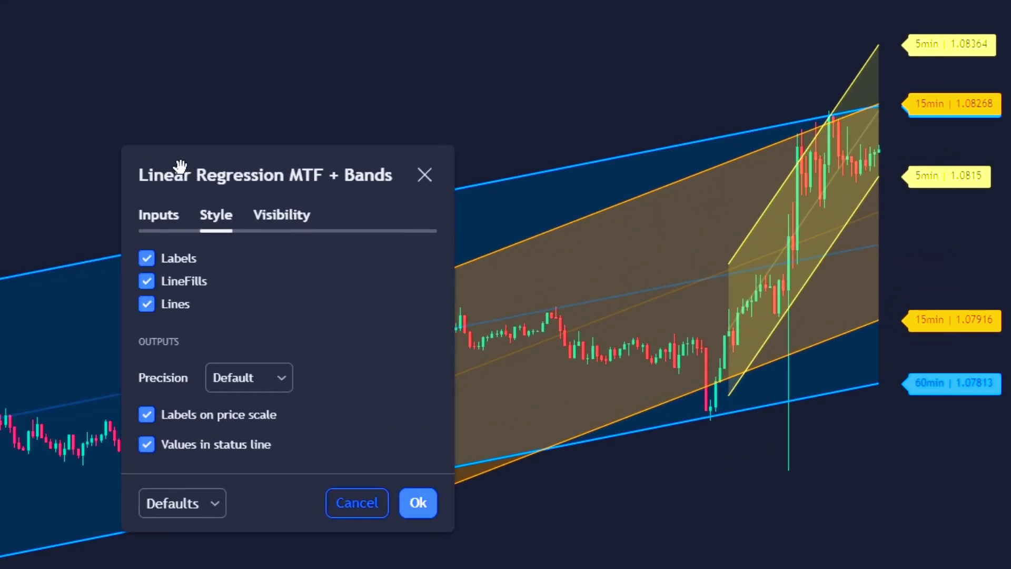
pyautogui.click(144, 263)
# Turn the indicator's LineFills and Lines off and back on, one after the other
pyautogui.click(148, 277)
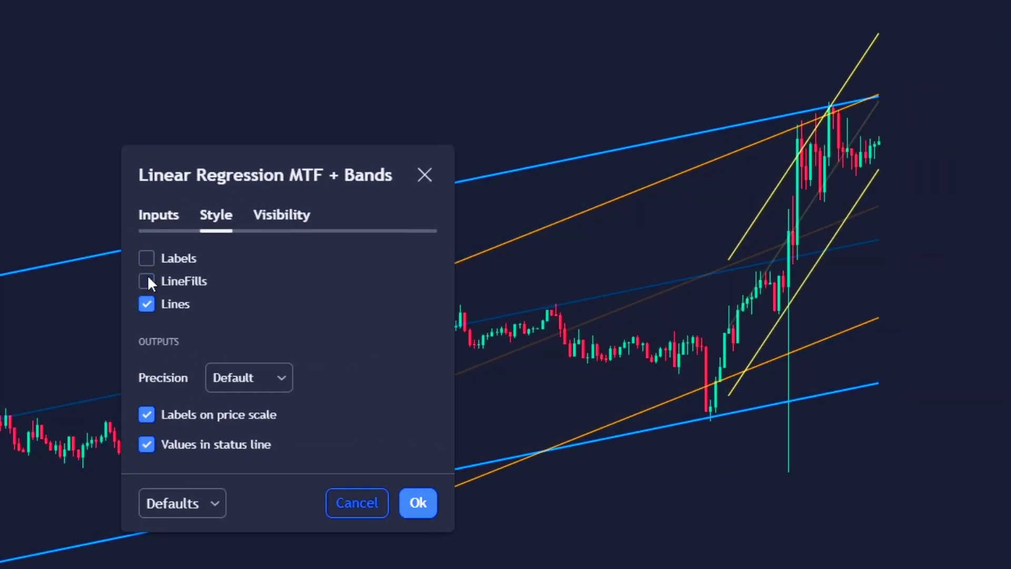
pyautogui.click(148, 279)
pyautogui.click(147, 305)
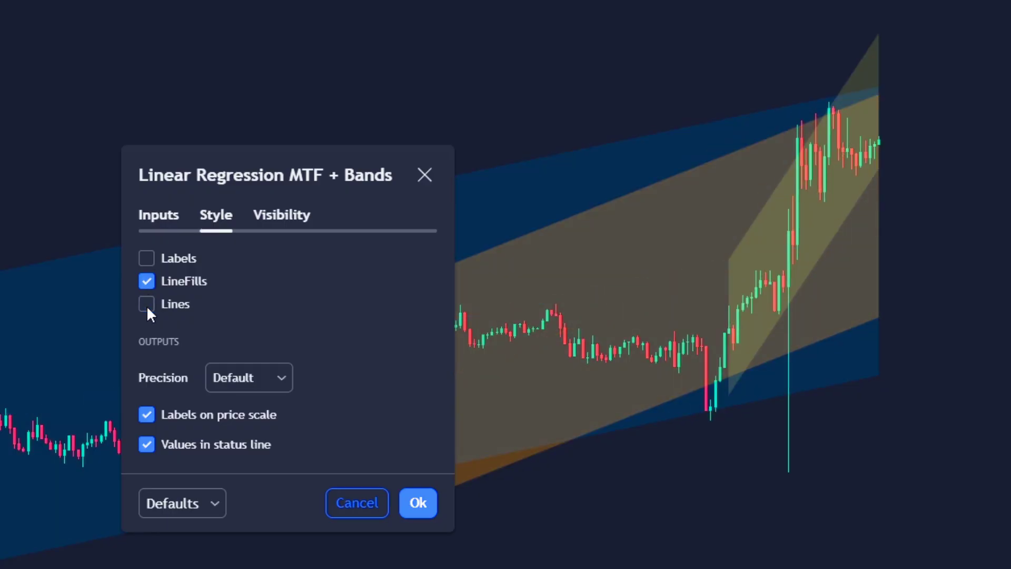
pyautogui.click(146, 305)
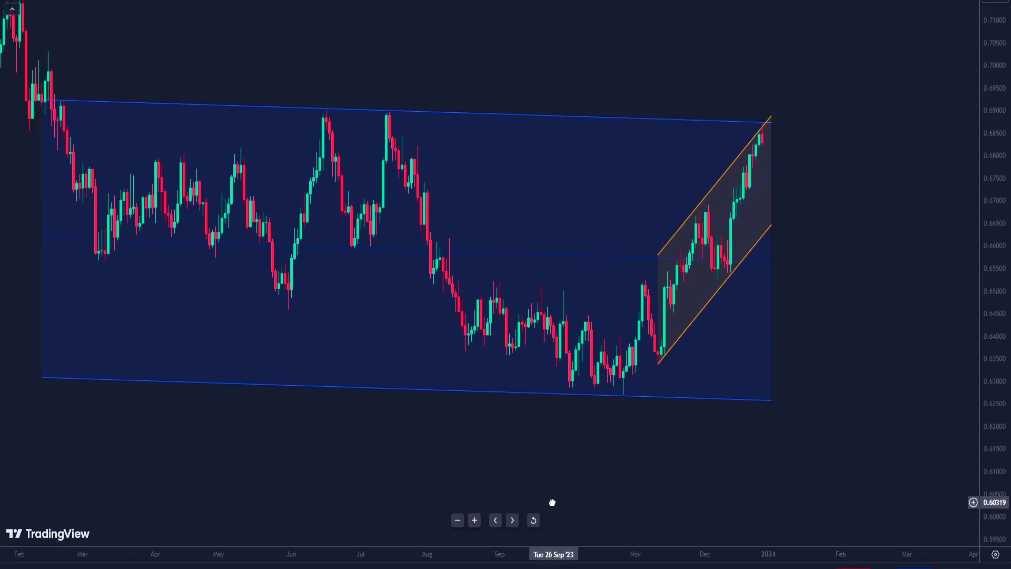
pyautogui.moveTo(553, 501); pyautogui.dragTo(548, 522)
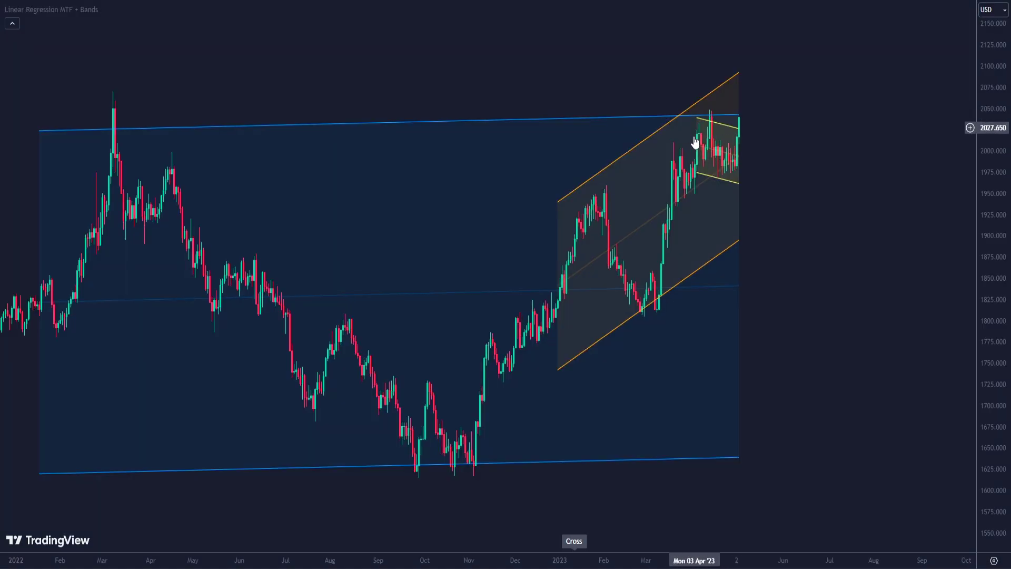
# Place a short position at the channel's upper line with entry 2039.199 and stop 2081.998, and extend its target further down
pyautogui.moveTo(843, 232); pyautogui.dragTo(798, 218)
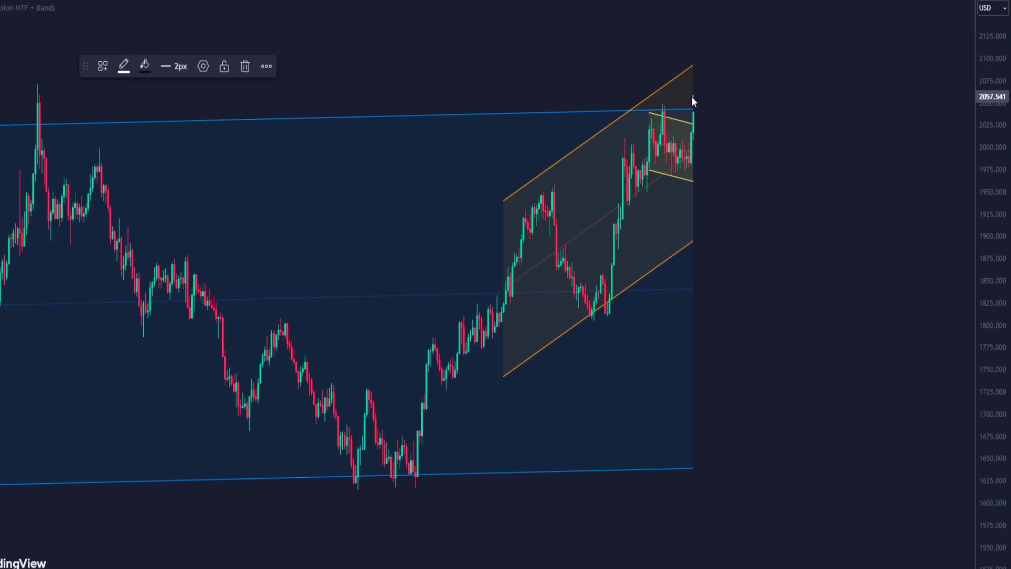
pyautogui.moveTo(704, 94); pyautogui.dragTo(697, 132)
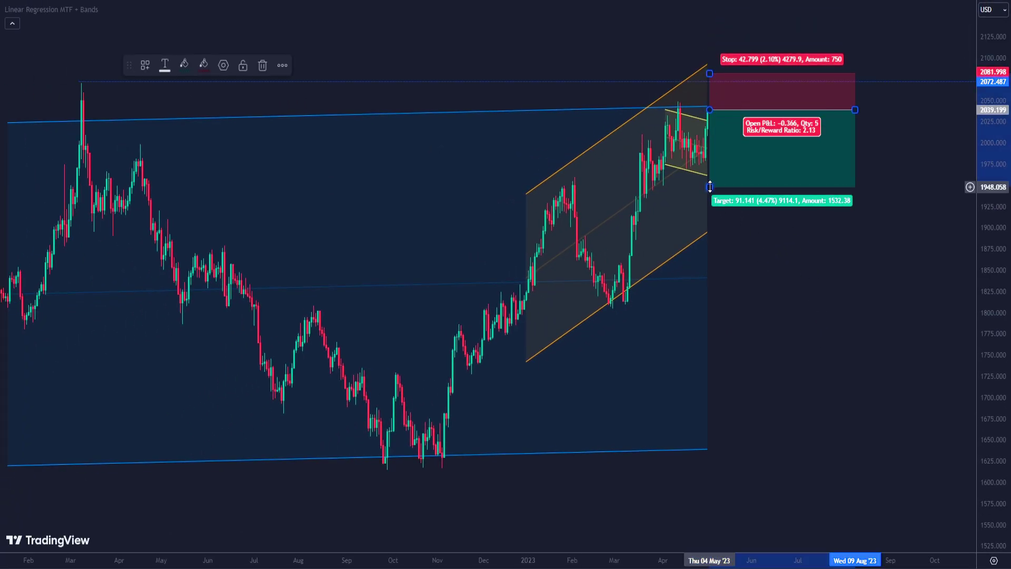
pyautogui.moveTo(710, 186); pyautogui.dragTo(713, 260)
pyautogui.click(839, 361)
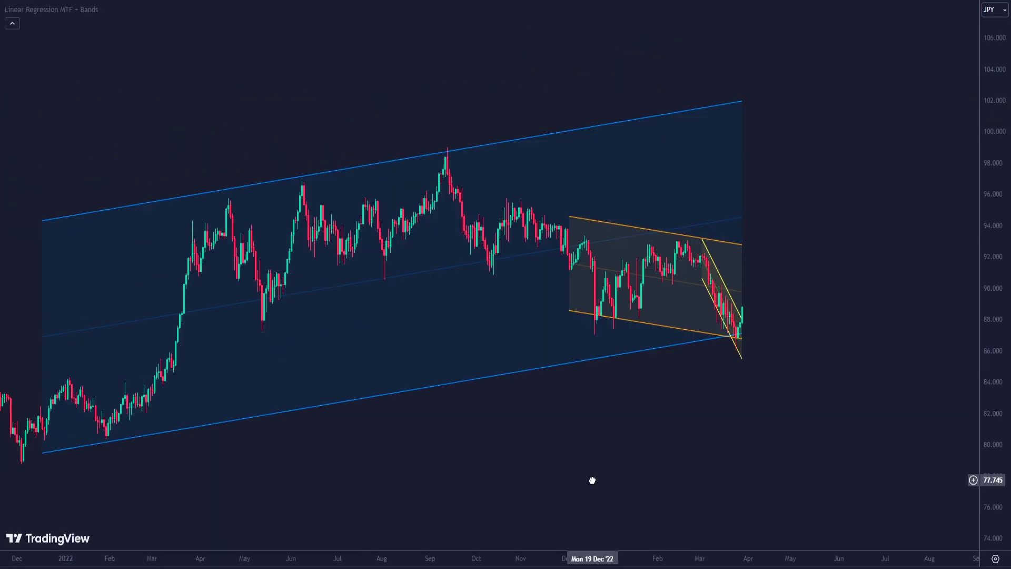
# Draw an upward arrow beside the latest candles on the JPY chart, from about 86.8 to about 95.7
pyautogui.moveTo(764, 421); pyautogui.dragTo(765, 390)
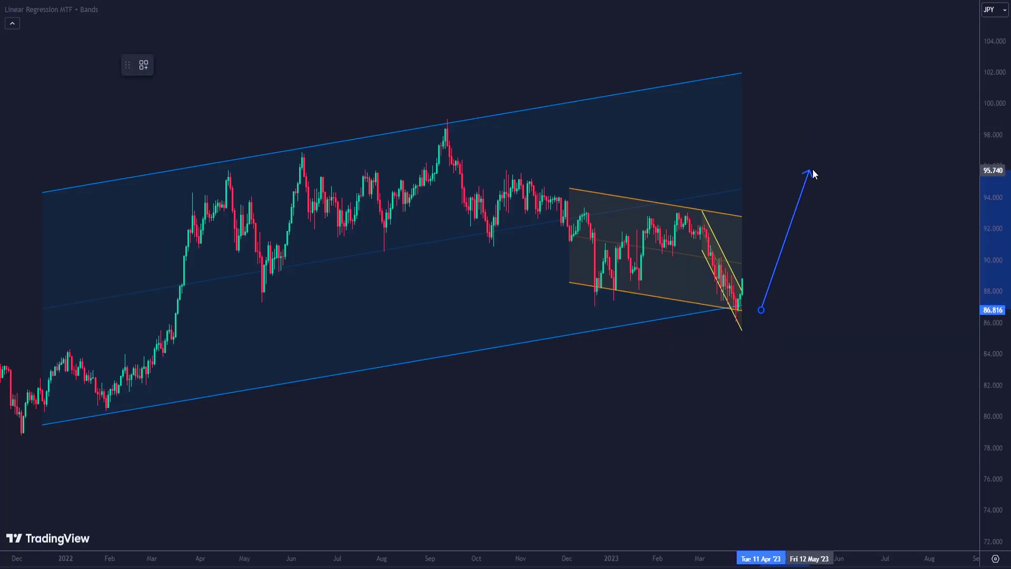
pyautogui.moveTo(830, 354); pyautogui.dragTo(766, 351)
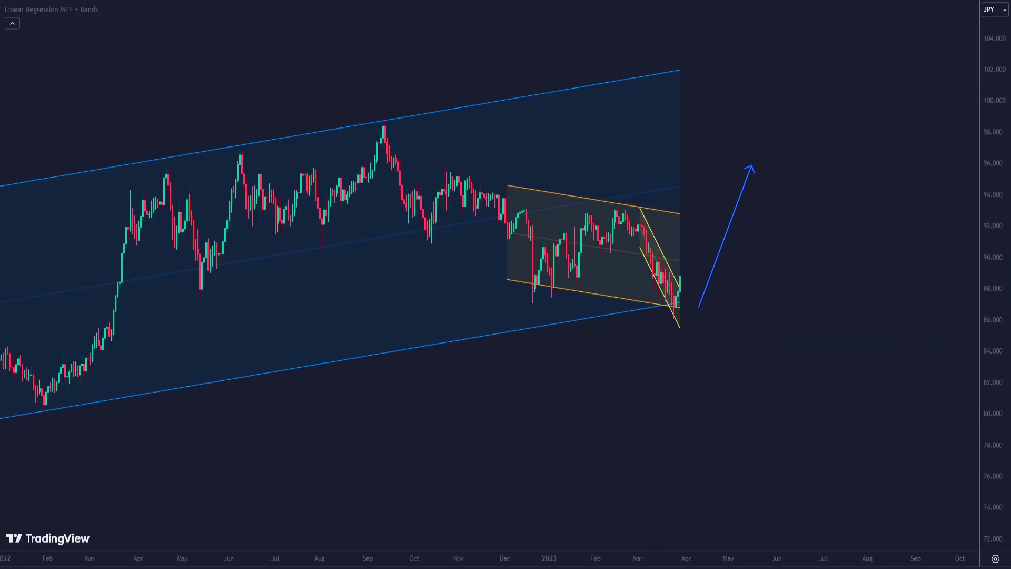
# Place a long position at the last candle with entry 88.799, stop 85.788 and target about 95.593
pyautogui.click(679, 276)
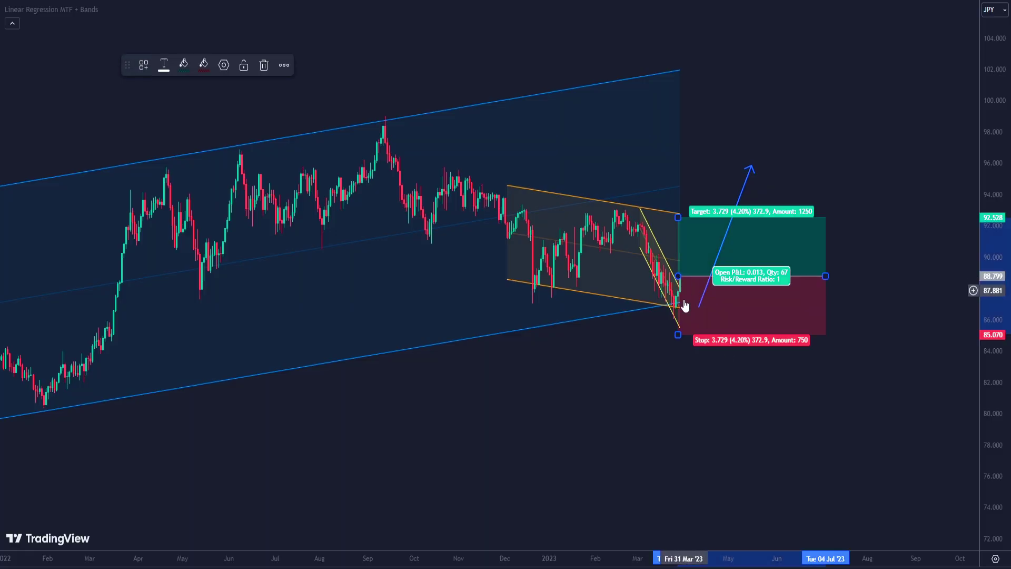
pyautogui.moveTo(672, 323); pyautogui.dragTo(670, 322)
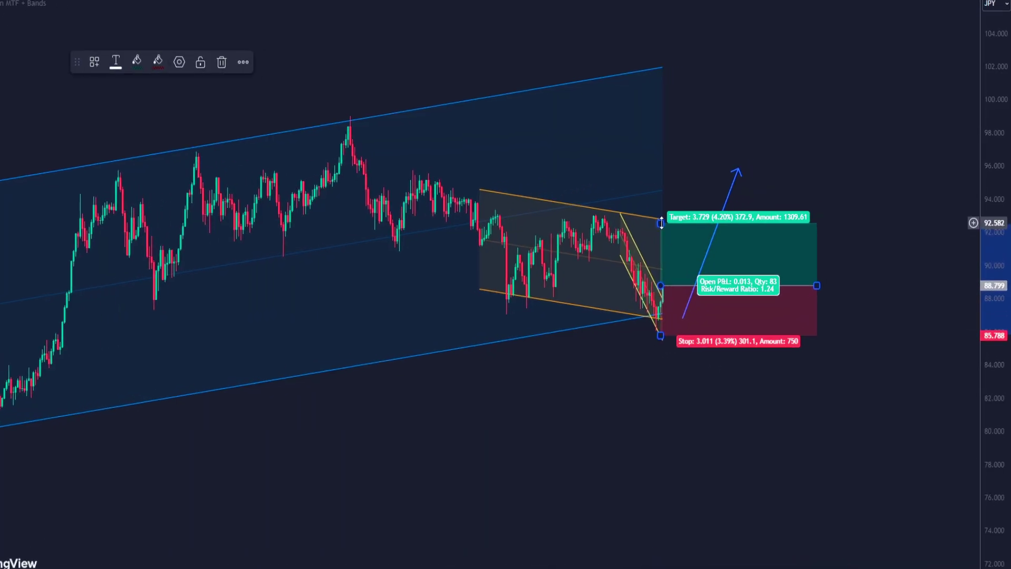
pyautogui.moveTo(679, 218); pyautogui.dragTo(696, 193)
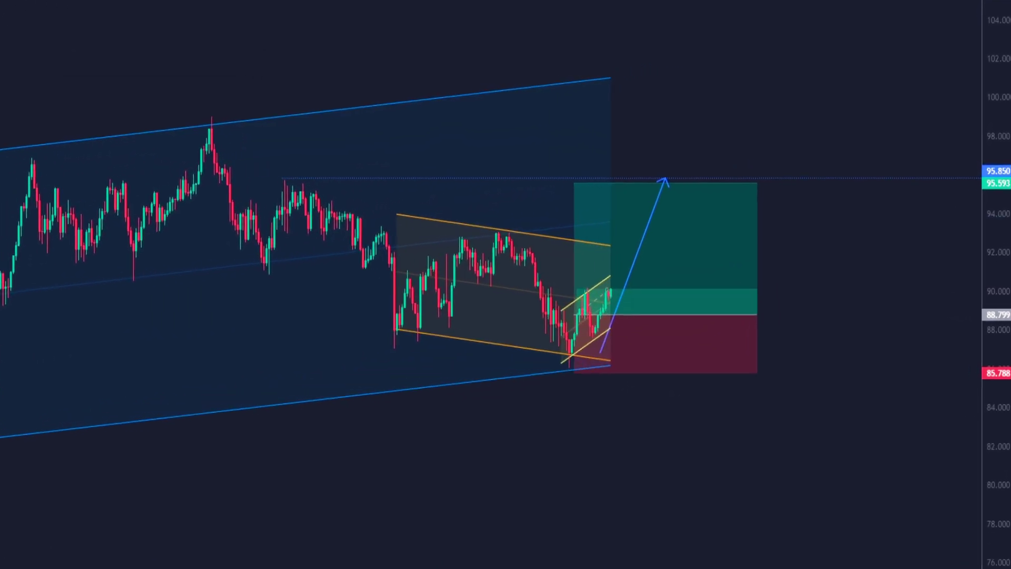